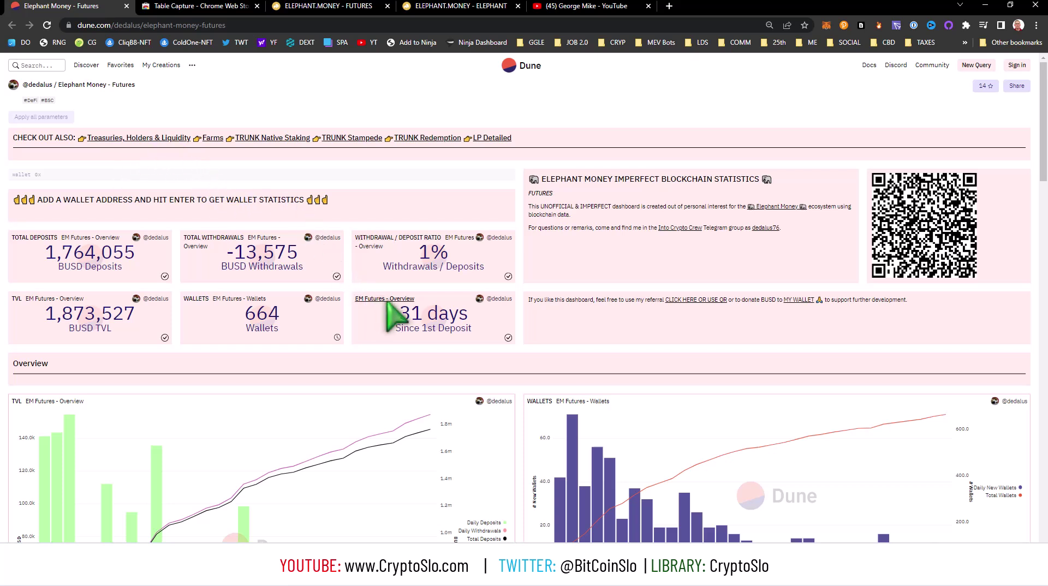
# - Page the overview table forward one page, then return it to the first page
pyautogui.scroll(-6, 488, 363)
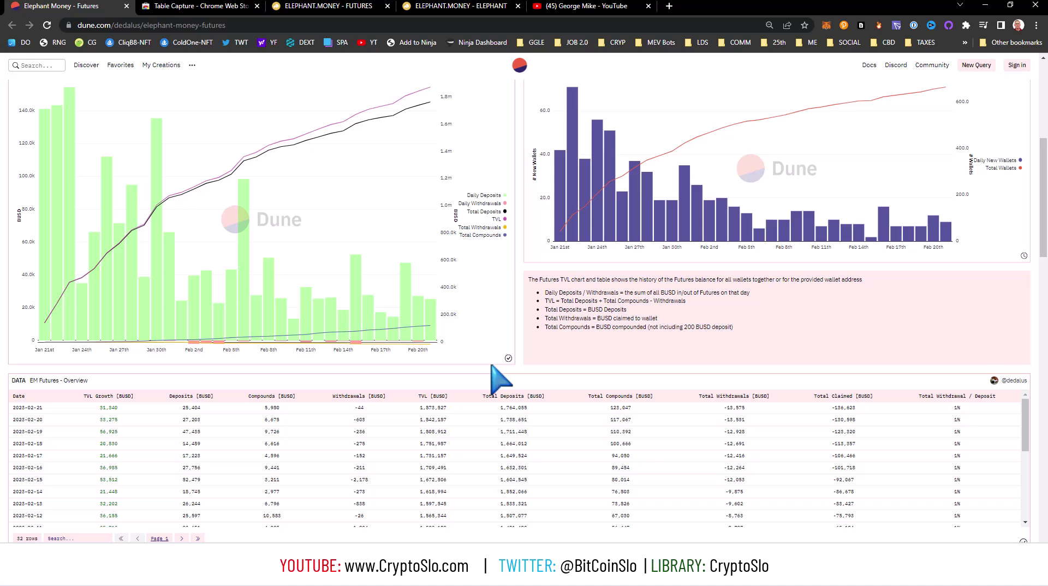
pyautogui.scroll(-1, 417, 393)
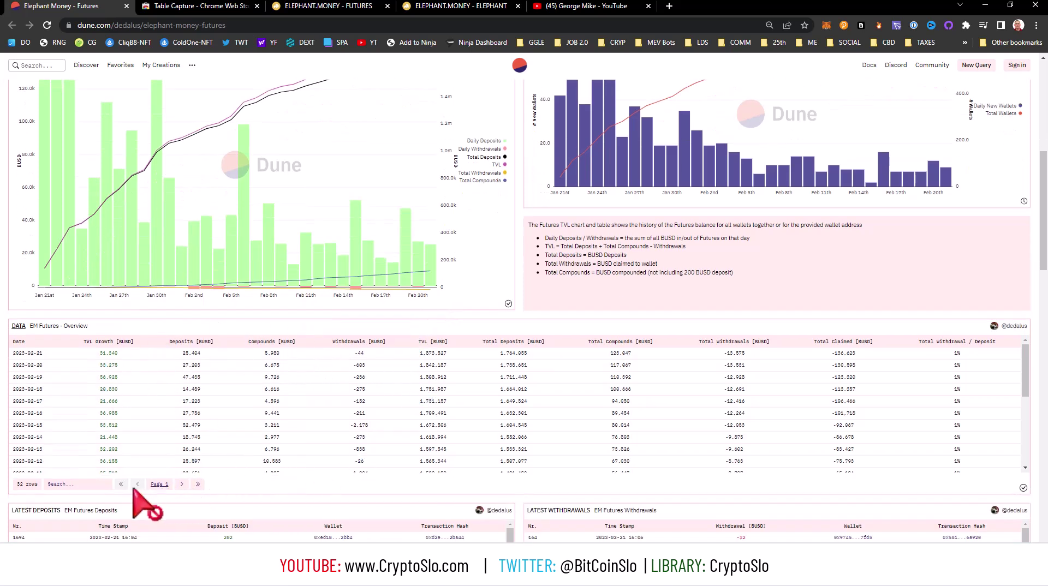
pyautogui.click(183, 484)
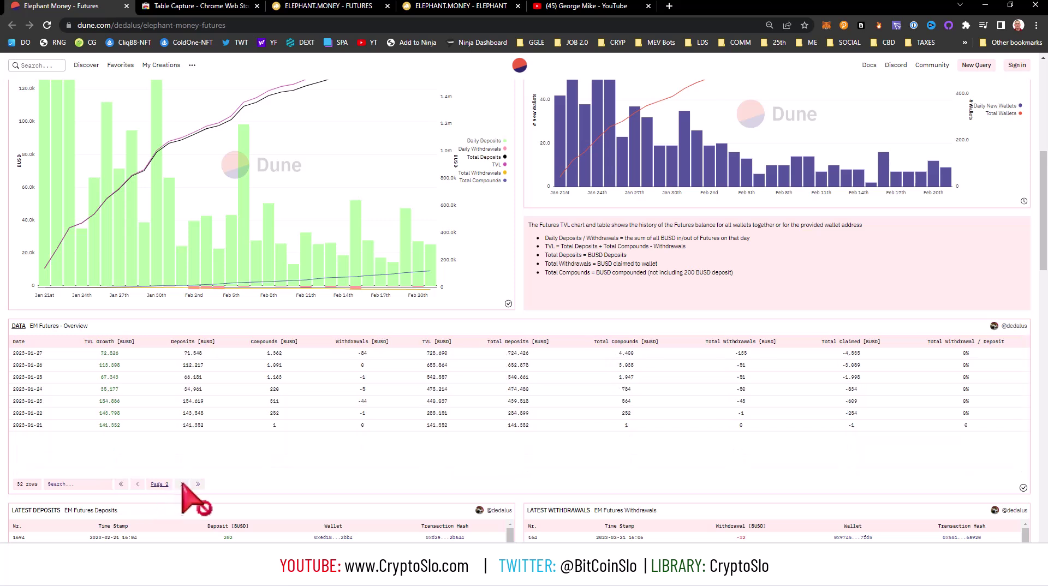
pyautogui.click(138, 485)
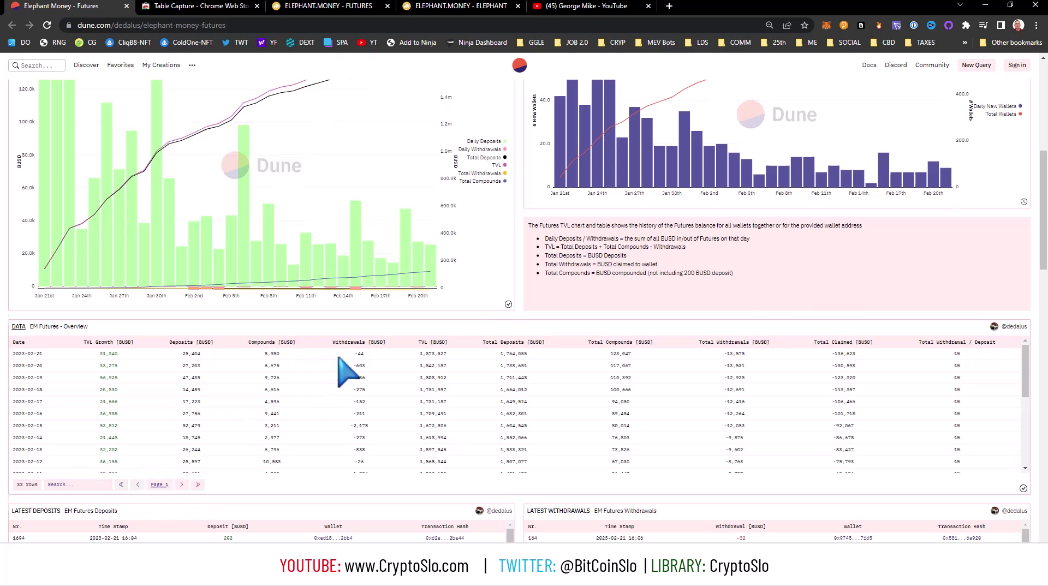
pyautogui.scroll(7, 344, 369)
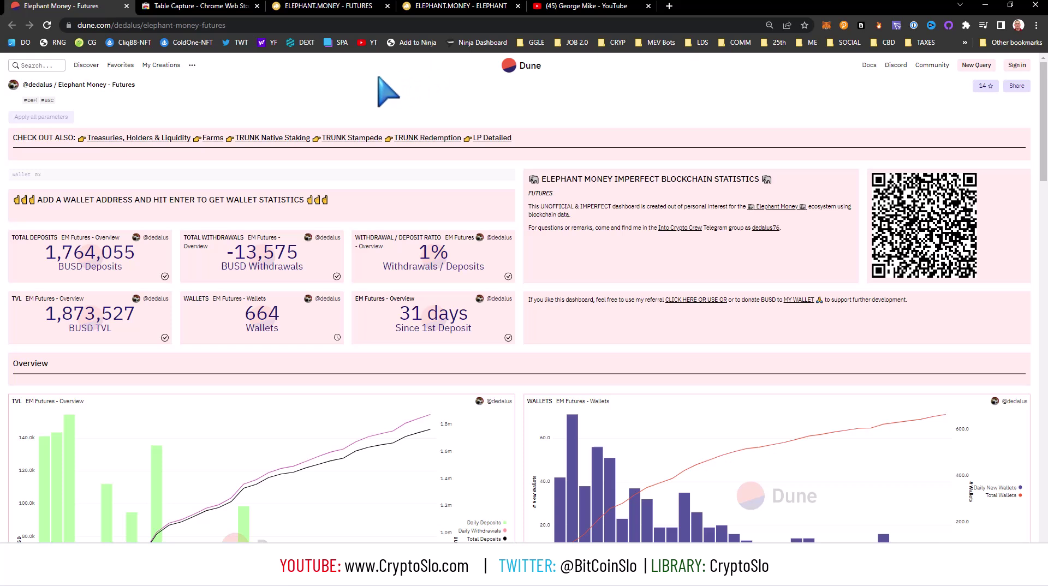
# - Scroll through the ELEPHANT.MONEY - FUTURES page
pyautogui.click(336, 8)
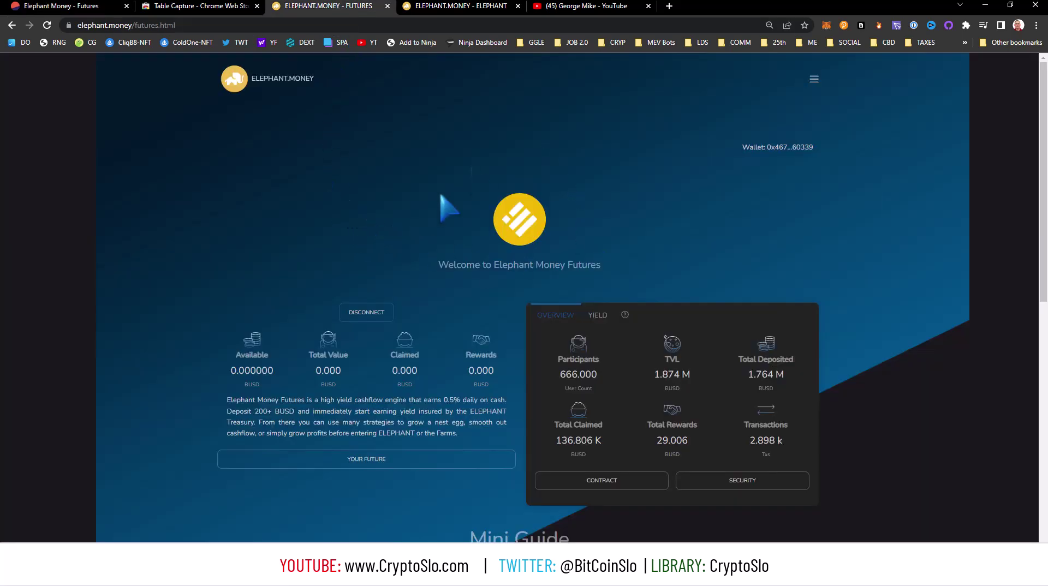
pyautogui.scroll(-6, 559, 353)
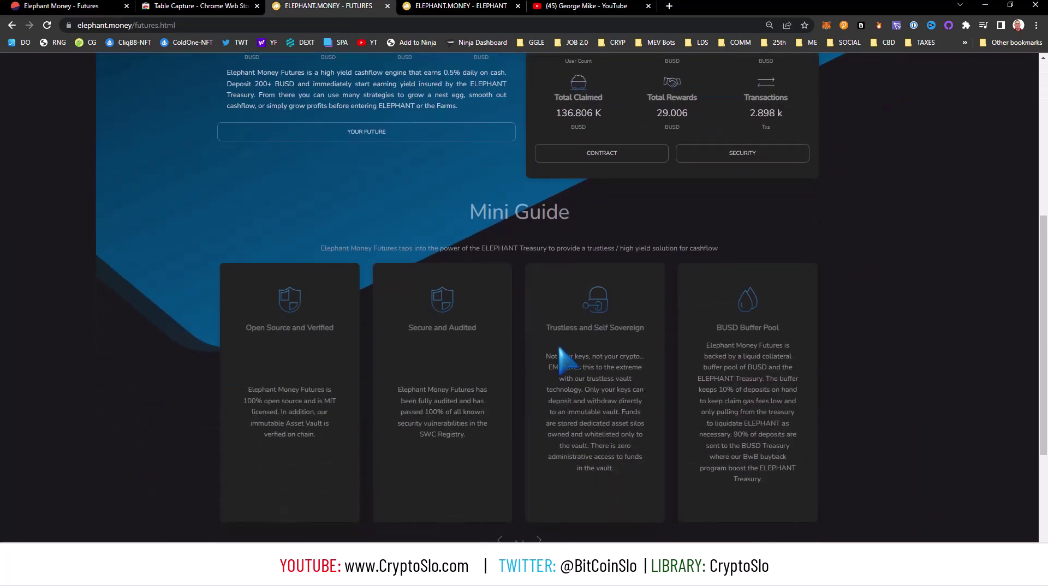
pyautogui.scroll(-1, 491, 316)
pyautogui.scroll(2, 420, 281)
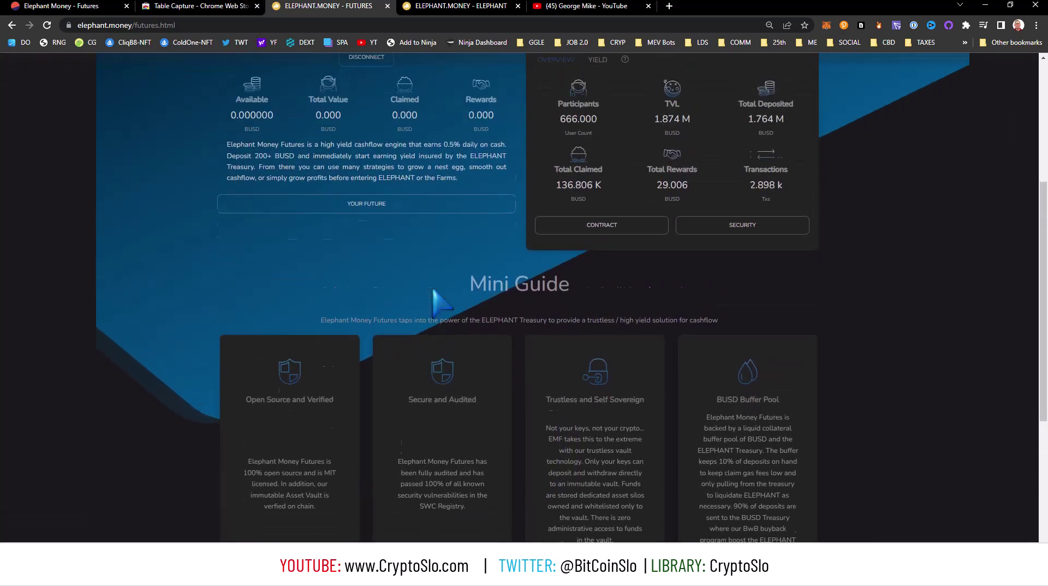
pyautogui.scroll(5, 431, 289)
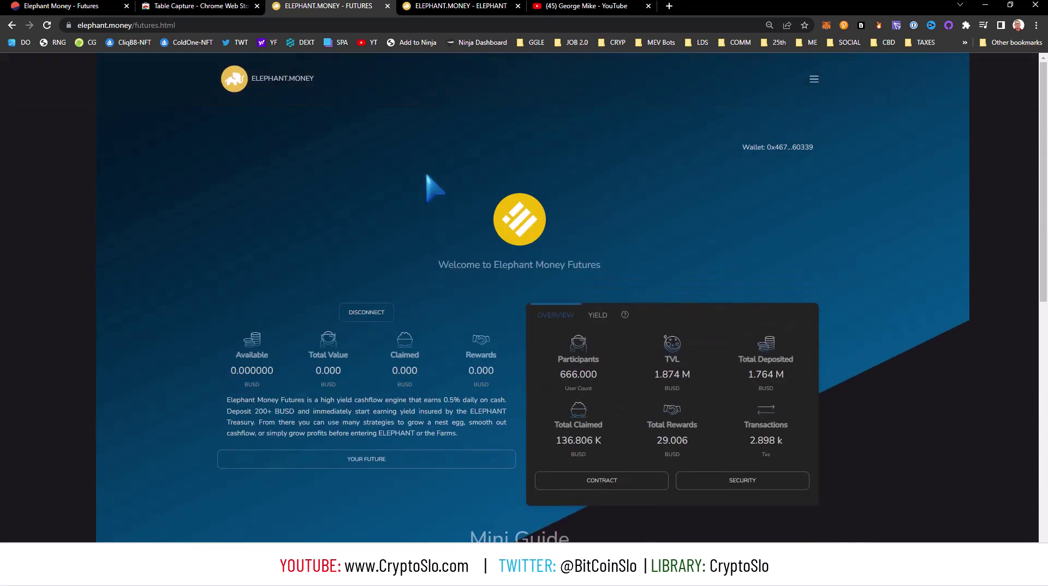
# - Bring up the ELEPHANT dashboard showing 0.0000 balance, 0.000% stake and token info links
pyautogui.click(458, 8)
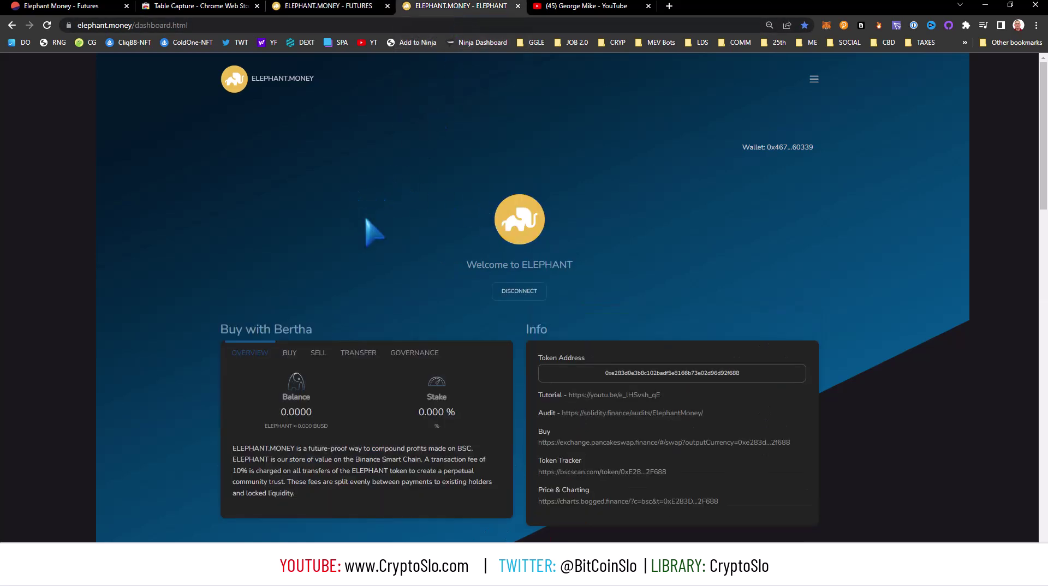
pyautogui.scroll(-5, 401, 215)
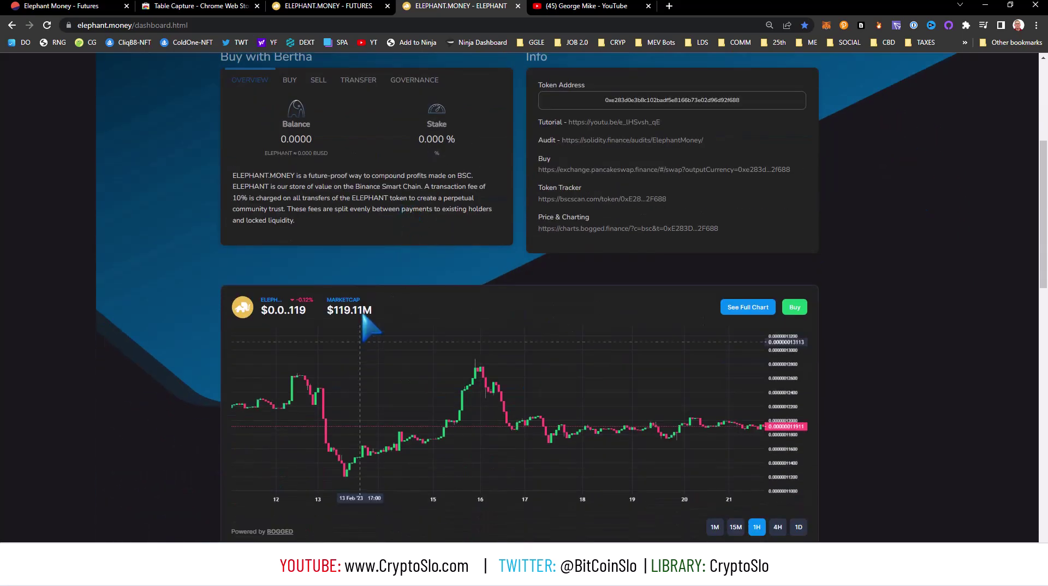
pyautogui.scroll(5, 371, 300)
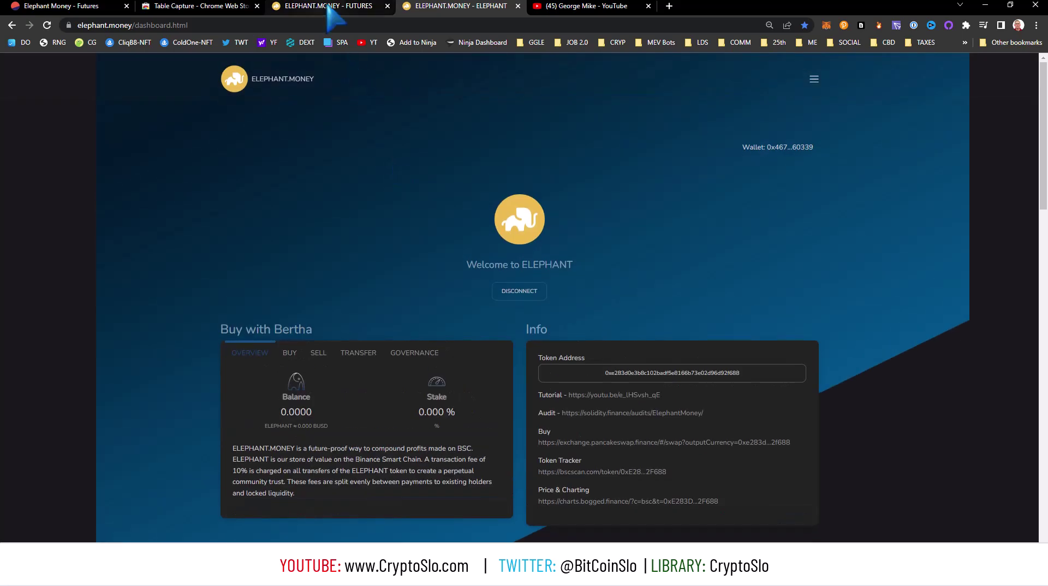
# - Check the Table Capture Chrome Web Store listing, then return to Dune's Futures dashboard
pyautogui.click(226, 8)
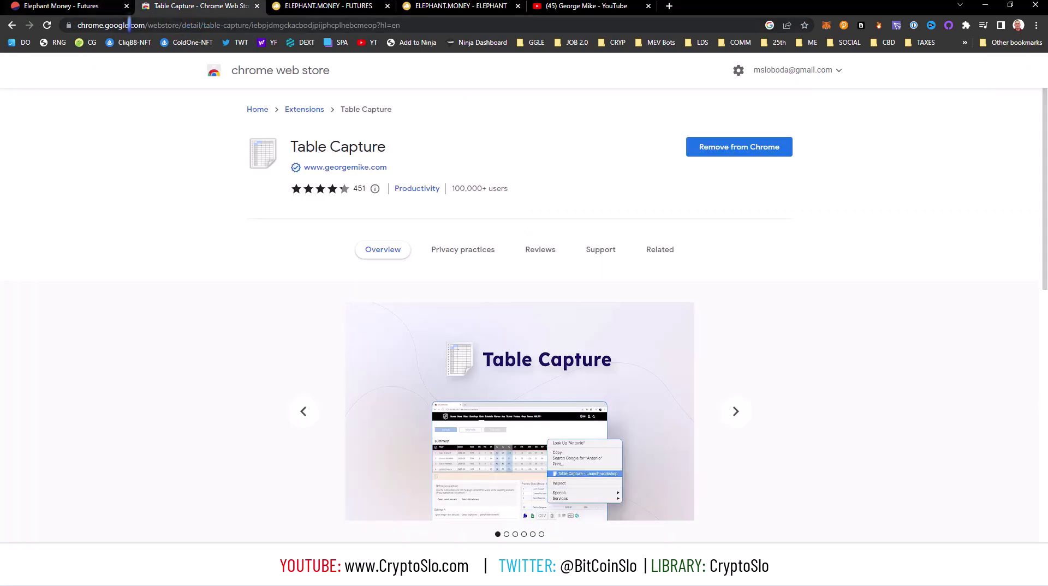
pyautogui.click(98, 7)
pyautogui.scroll(-8, 327, 257)
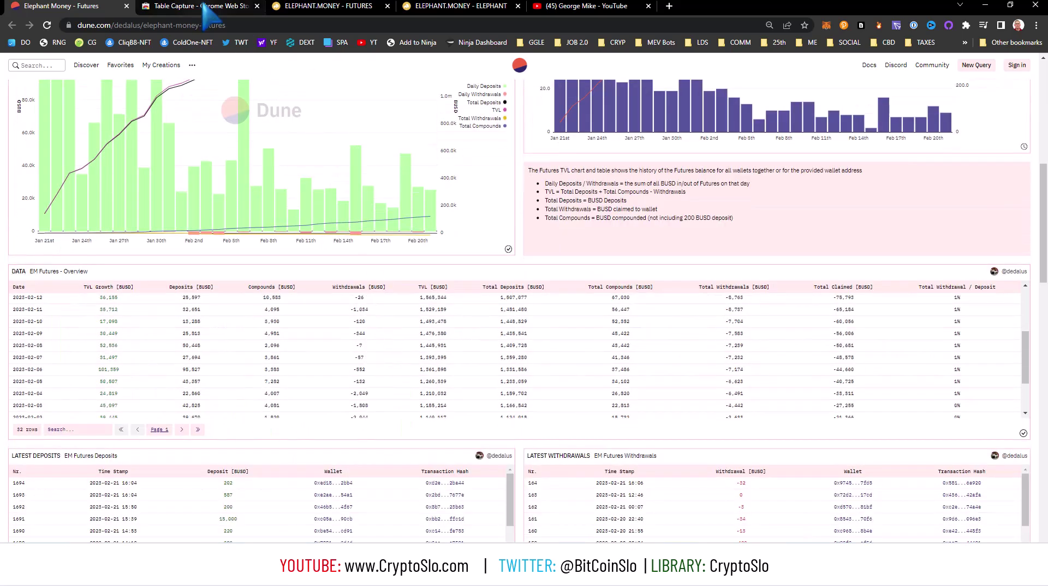
pyautogui.click(199, 7)
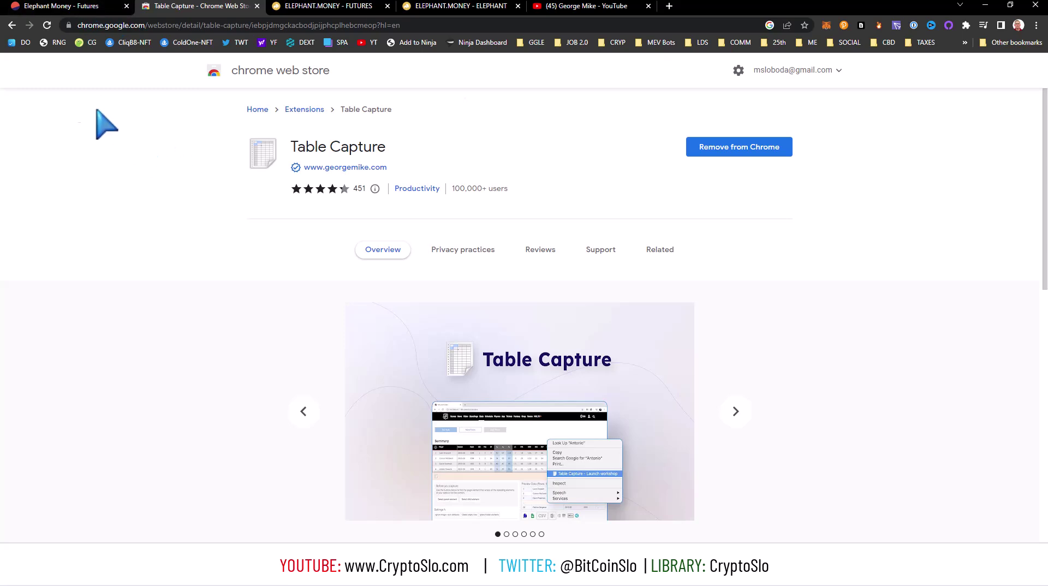
pyautogui.click(79, 10)
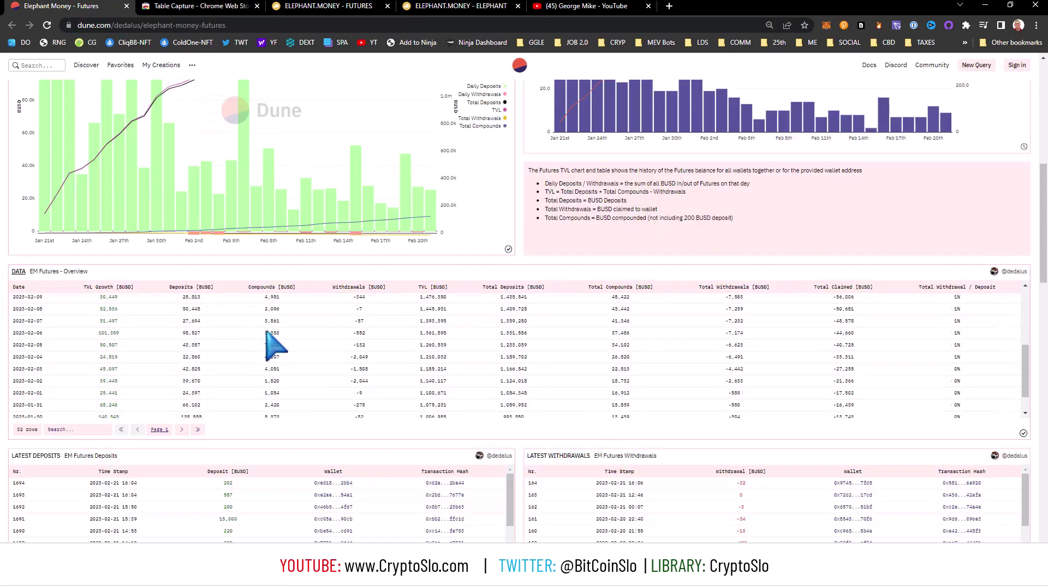
# - Scroll down to Top Wallets and select the Balance and Daily Rate cells of row 3
pyautogui.scroll(-3, 276, 345)
pyautogui.scroll(-8, 443, 240)
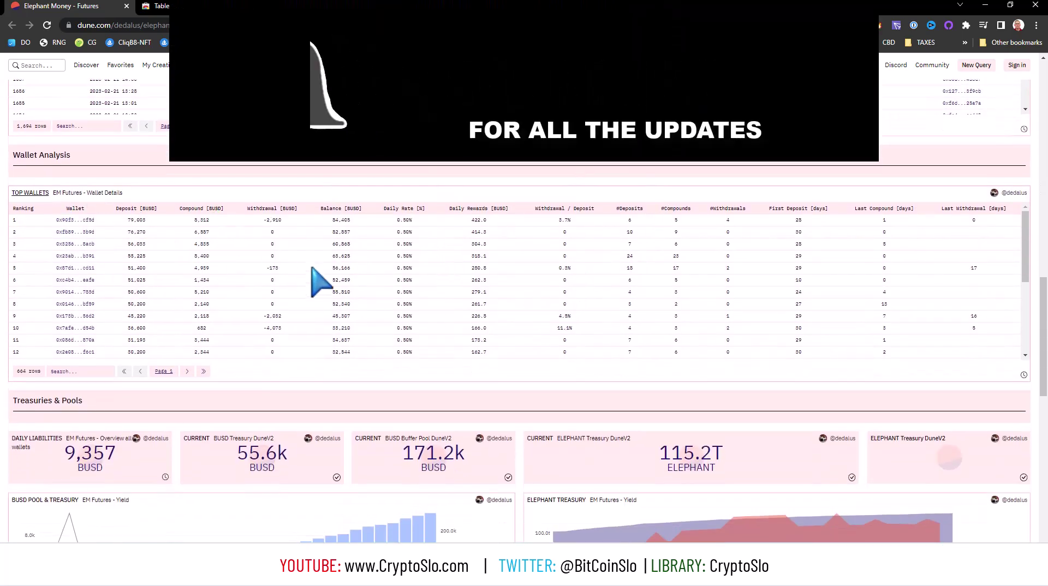
pyautogui.scroll(5, 320, 281)
pyautogui.scroll(-2, 327, 293)
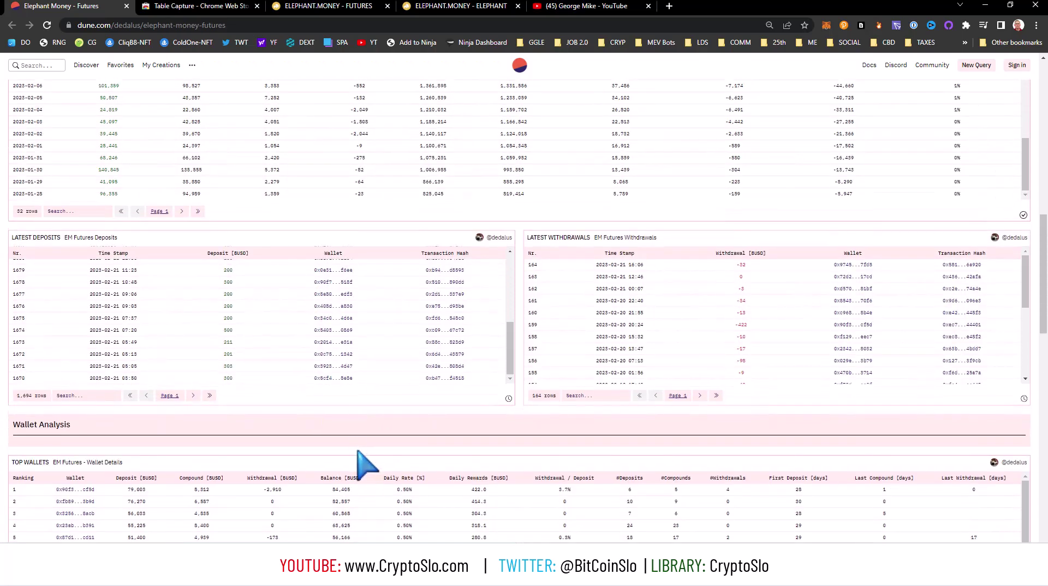
pyautogui.scroll(-4, 365, 464)
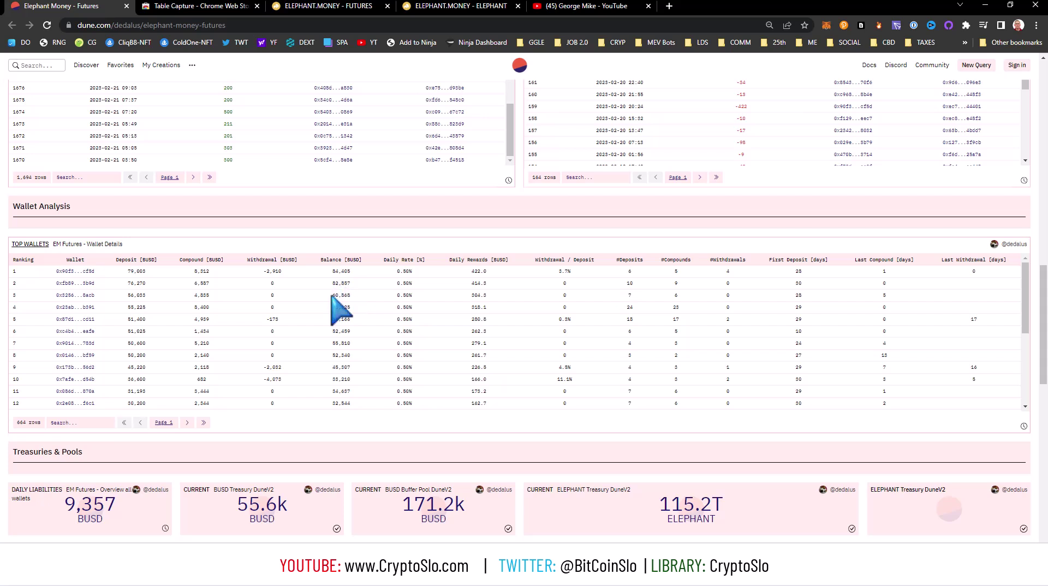
pyautogui.moveTo(332, 295); pyautogui.dragTo(416, 295)
# - Launch the Table Capture workshop for the selected Top Wallets cells from the context menu
pyautogui.rightClick(410, 296)
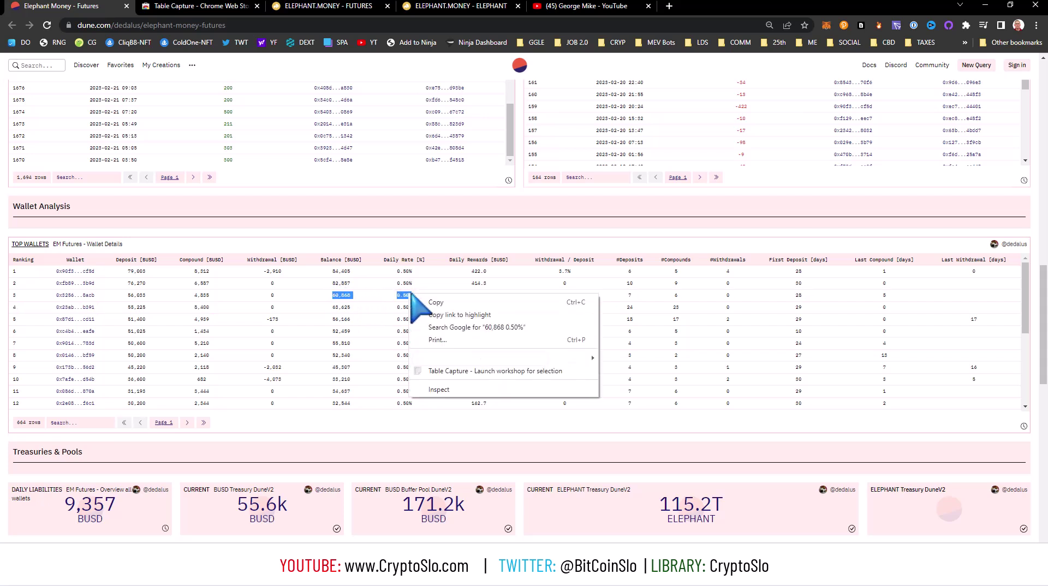
pyautogui.click(450, 371)
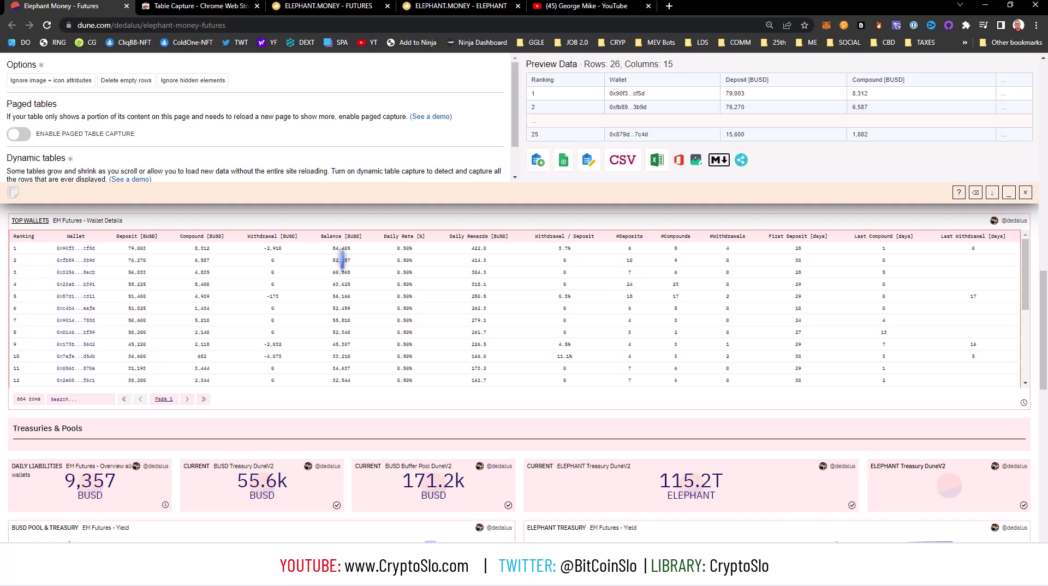
# - Turn on dynamic table capture in the Table Capture panel
pyautogui.scroll(-1, 204, 164)
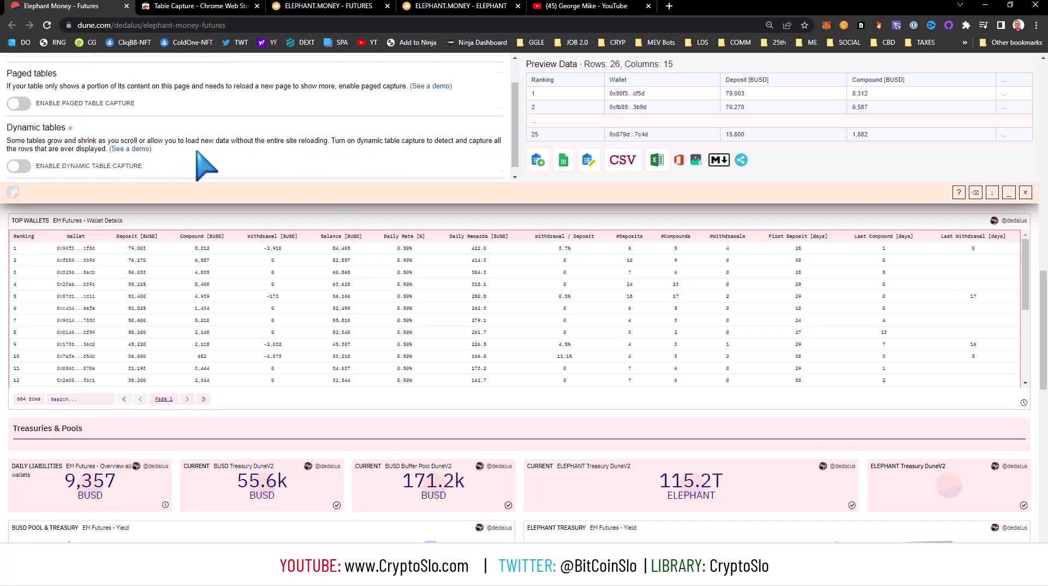
pyautogui.click(19, 158)
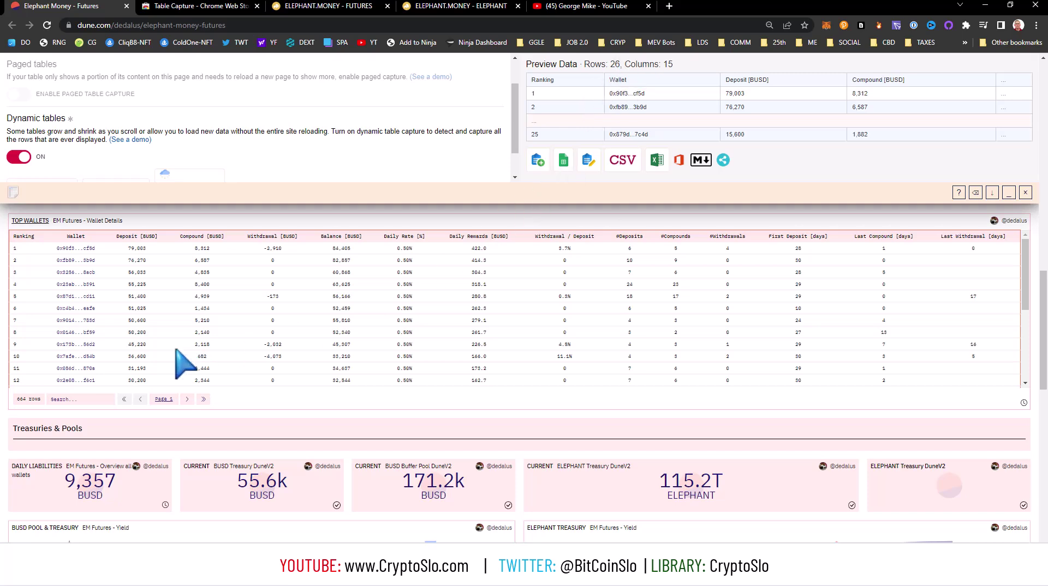
pyautogui.scroll(-3, 189, 352)
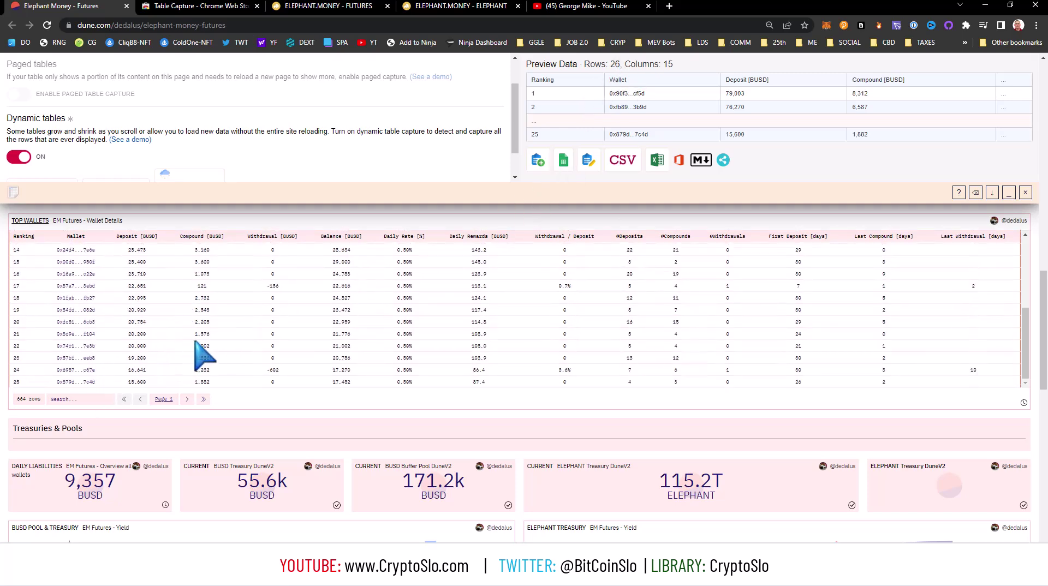
pyautogui.scroll(8, 202, 352)
pyautogui.scroll(1, 60, 155)
pyautogui.scroll(-2, 60, 155)
# - Enable auto-paging so all 665 rows of Top Wallets are captured
pyautogui.click(90, 140)
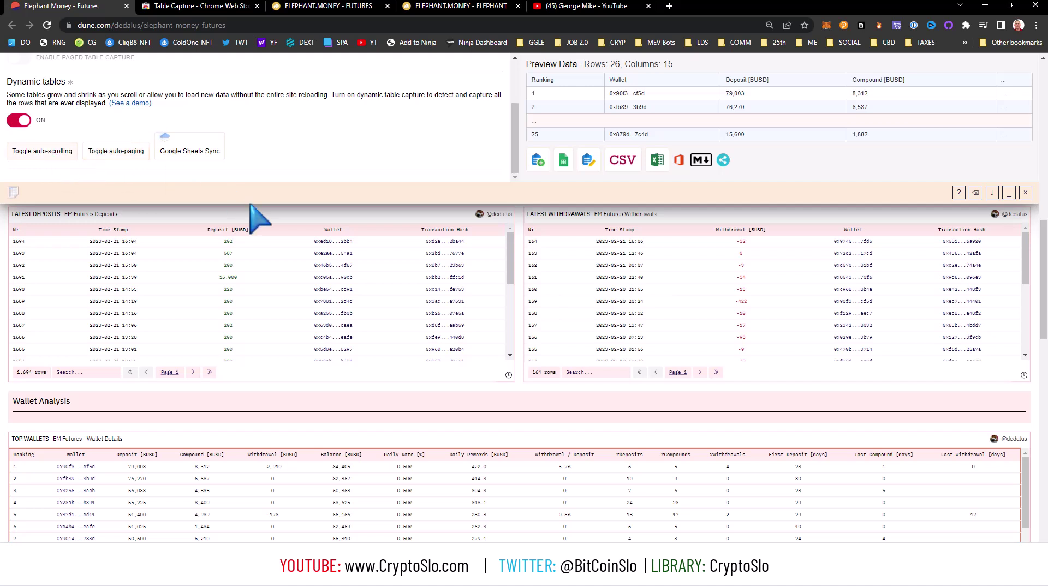
pyautogui.scroll(-2, 389, 382)
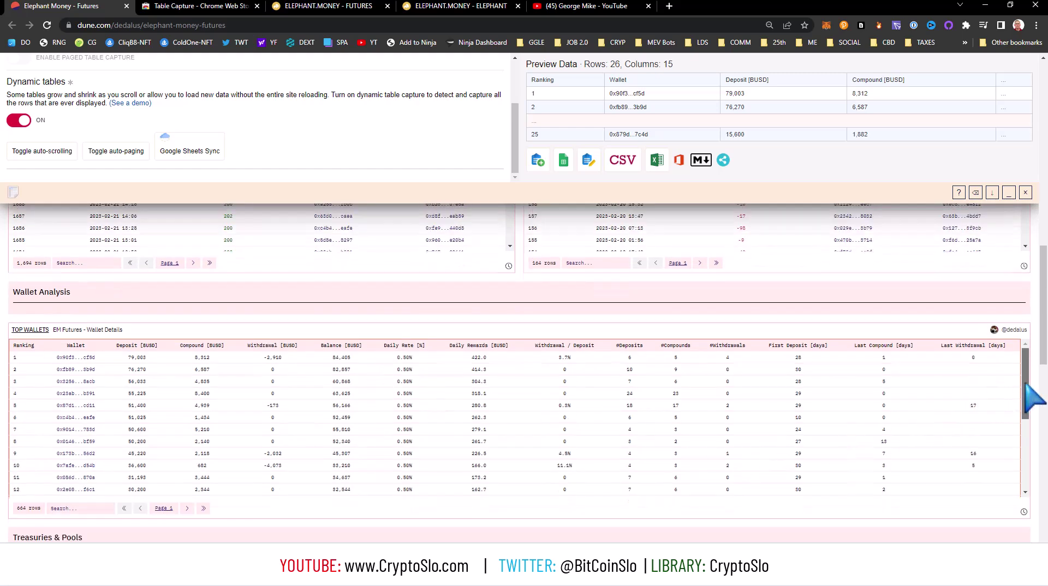
pyautogui.moveTo(1024, 381)
pyautogui.mouseDown()
pyautogui.moveTo(1027, 490)
pyautogui.moveTo(1025, 379)
pyautogui.mouseUp()
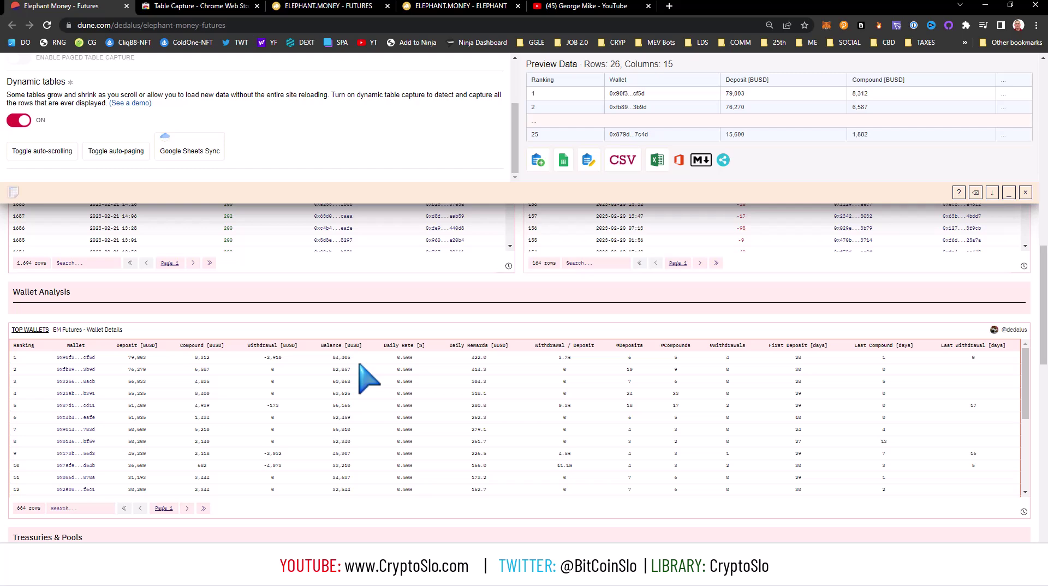
pyautogui.click(115, 155)
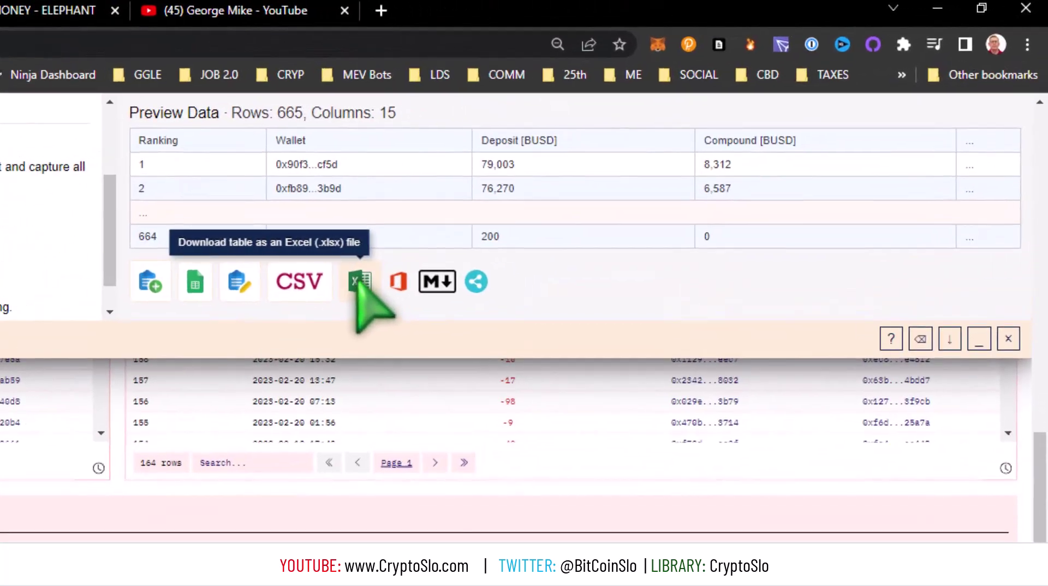
# - Export the capture to an Excel workbook and autofit every column
pyautogui.click(356, 281)
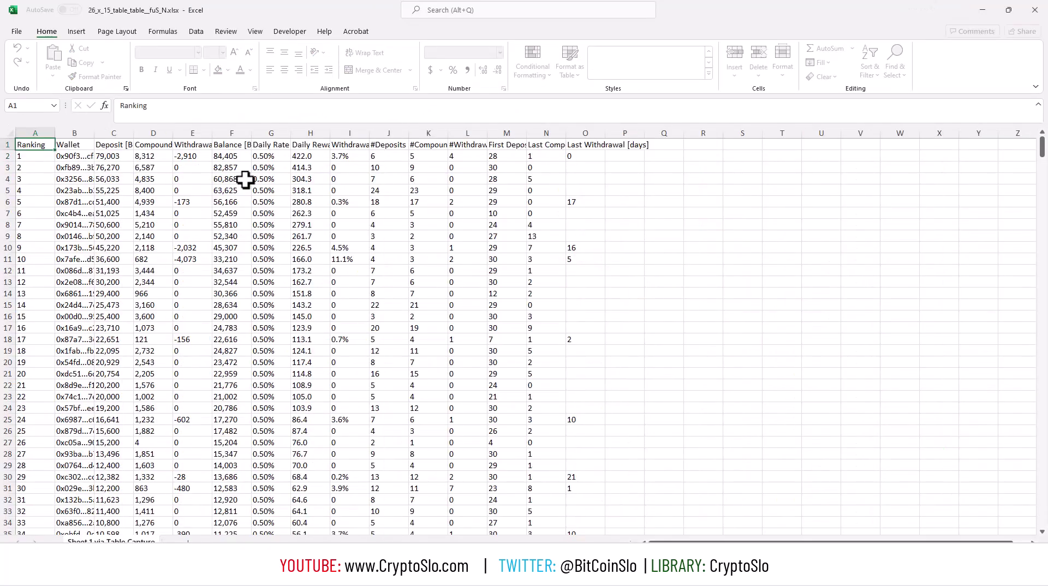
pyautogui.click(144, 189)
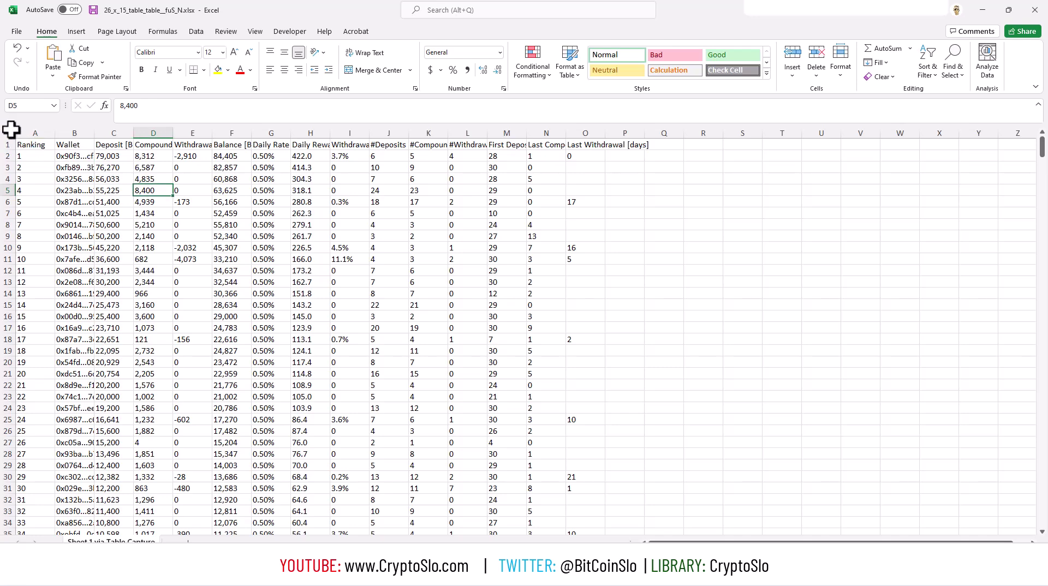
pyautogui.click(11, 129)
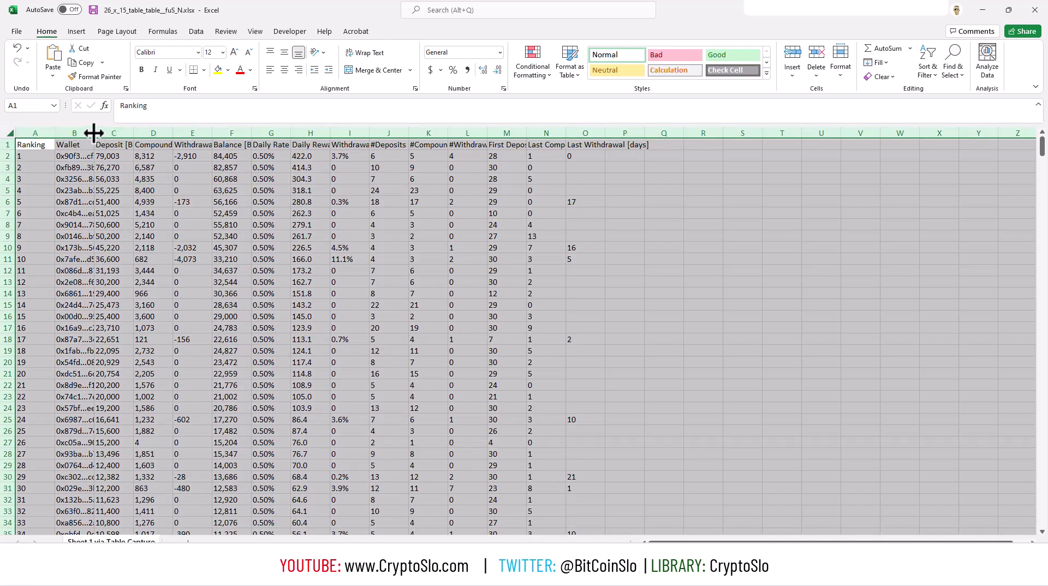
pyautogui.doubleClick(94, 133)
pyautogui.click(117, 157)
# - Bold the header row, review the first data rows, then minimize the workbook
pyautogui.click(14, 143)
pyautogui.click(142, 70)
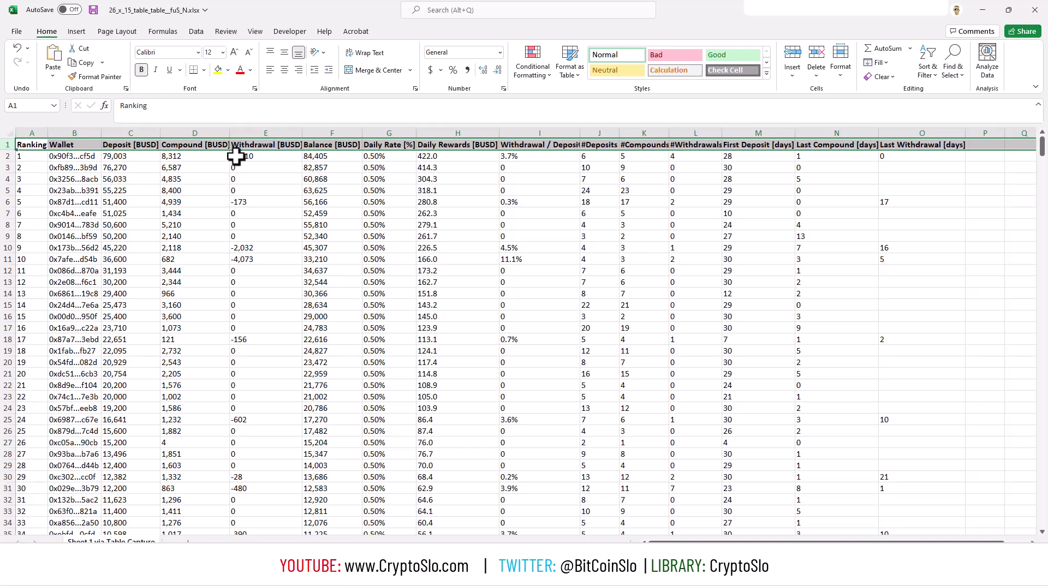
pyautogui.click(288, 166)
pyautogui.click(278, 183)
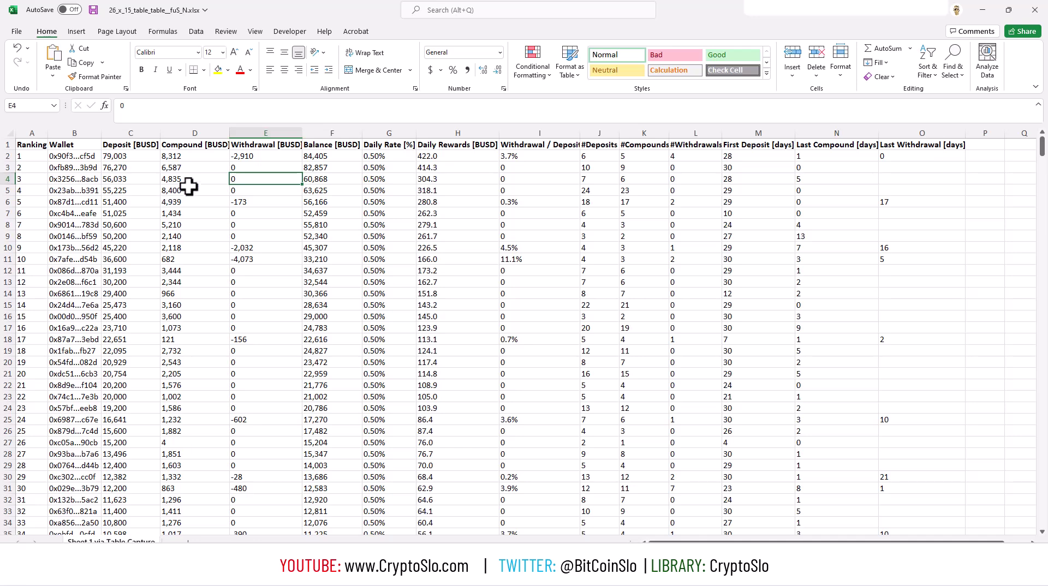
pyautogui.scroll(-20, 310, 231)
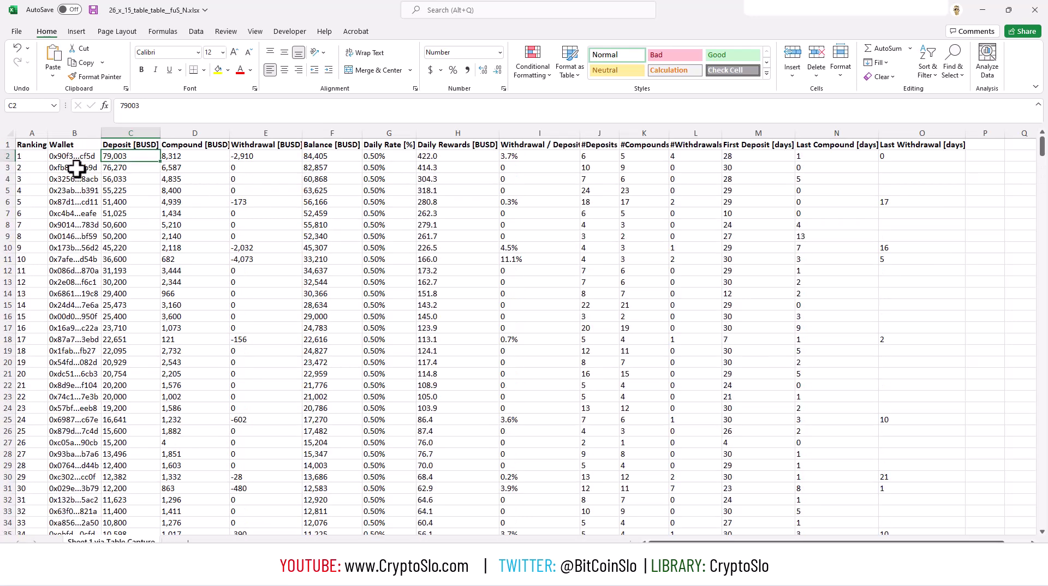
pyautogui.click(28, 157)
pyautogui.click(256, 32)
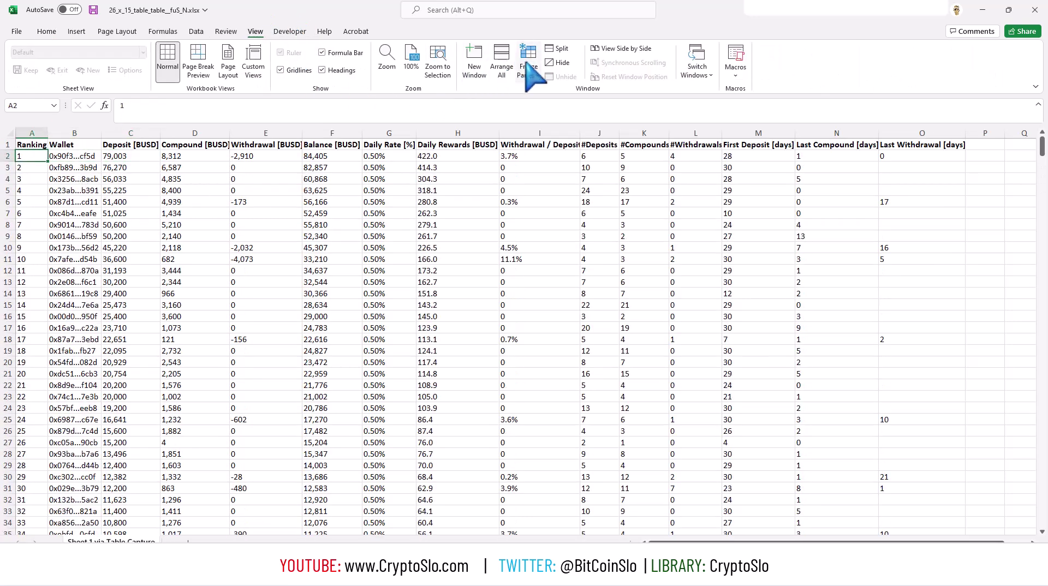
pyautogui.press('Right')
pyautogui.press('Right')
pyautogui.press('Right')
pyautogui.press('Right')
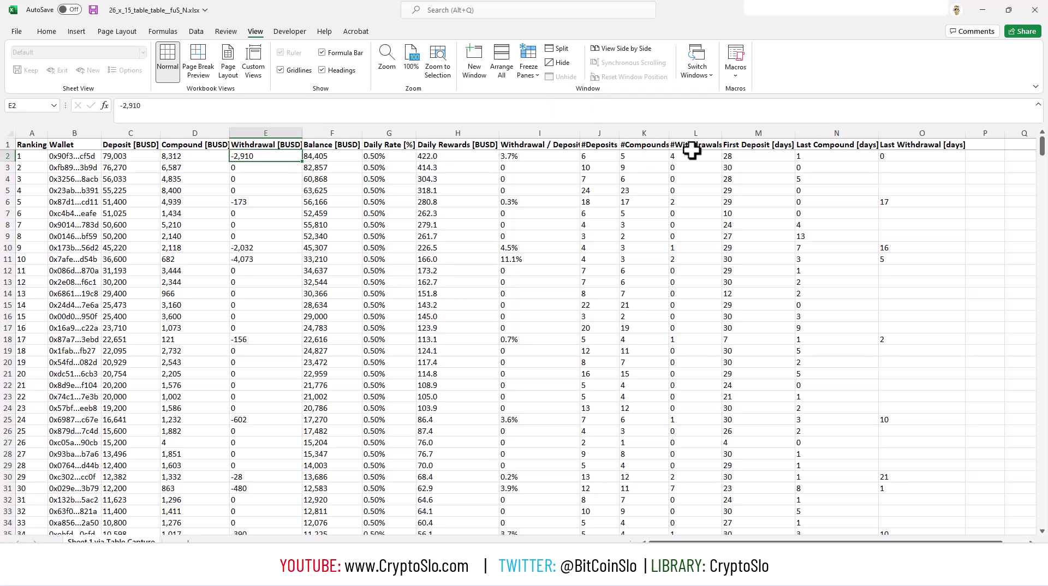
pyautogui.click(985, 8)
# - Inspect the AVERAGE formula in B1 and MEDIAN formula in D1 on the FUTURES DATA sheet
pyautogui.click(425, 195)
pyautogui.click(132, 180)
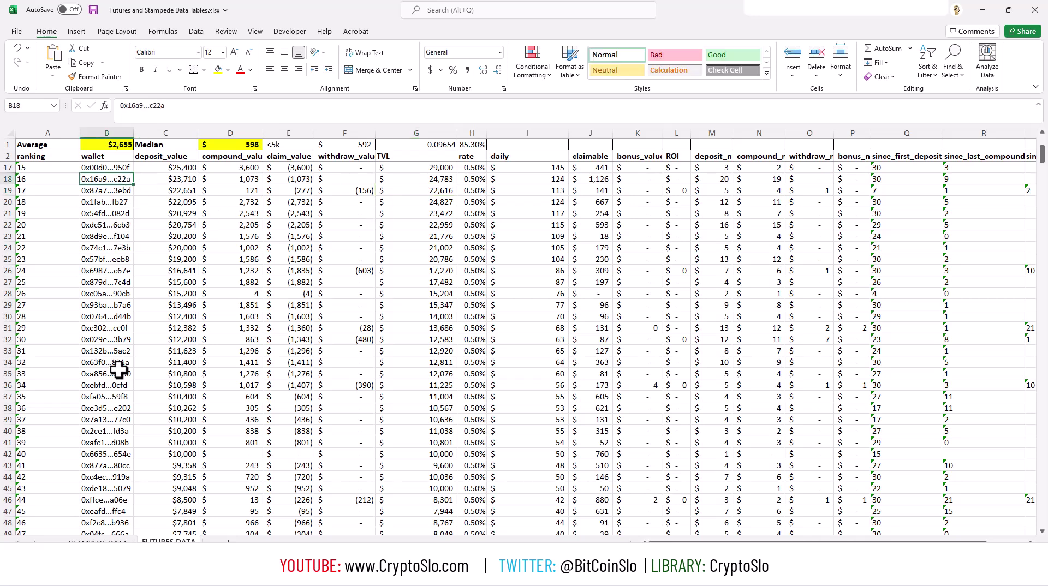
pyautogui.click(273, 291)
pyautogui.click(101, 141)
pyautogui.press('Left')
pyautogui.press('Right')
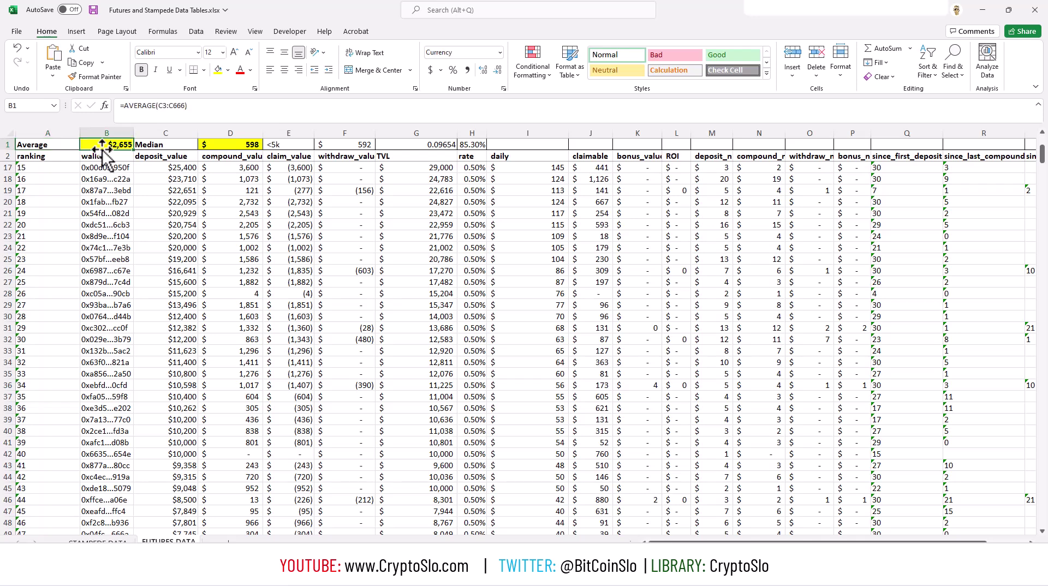
pyautogui.press('Right')
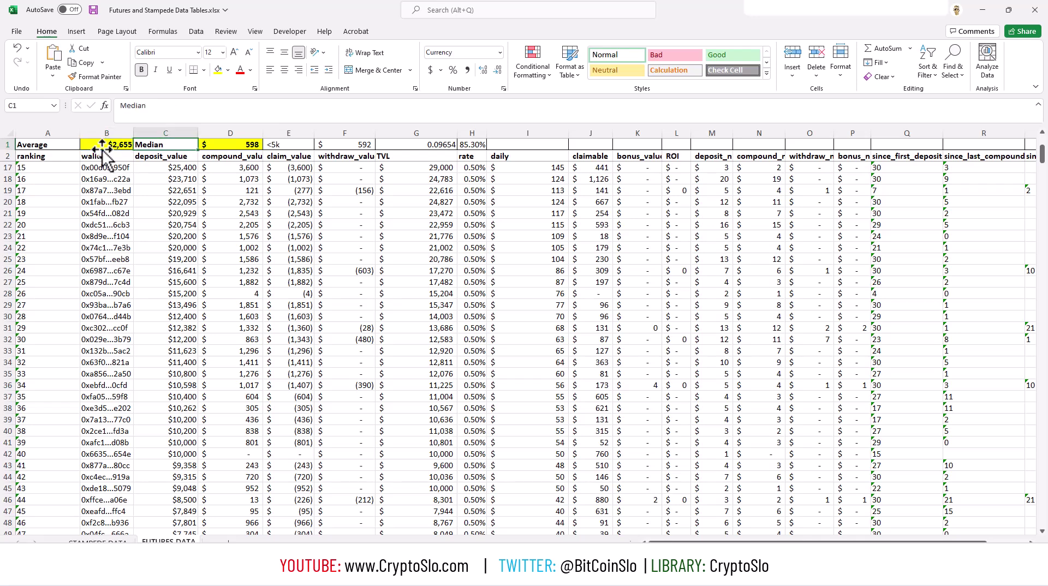
pyautogui.press('Right')
pyautogui.press('Right')
pyautogui.press('Left')
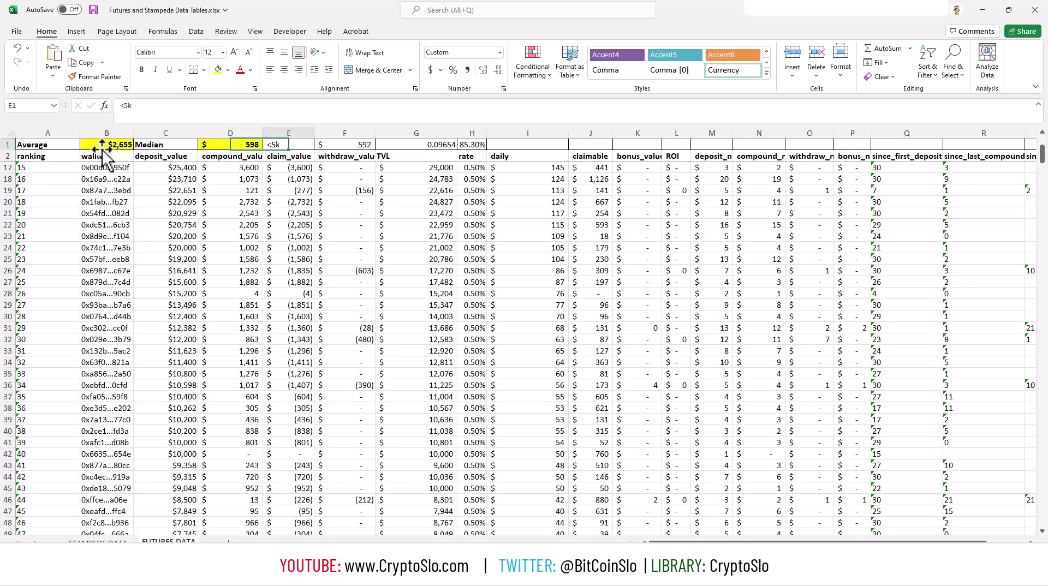
# - Recheck the Average and Median labels and formulas, then switch back to the browser
pyautogui.scroll(5, 198, 183)
pyautogui.click(198, 182)
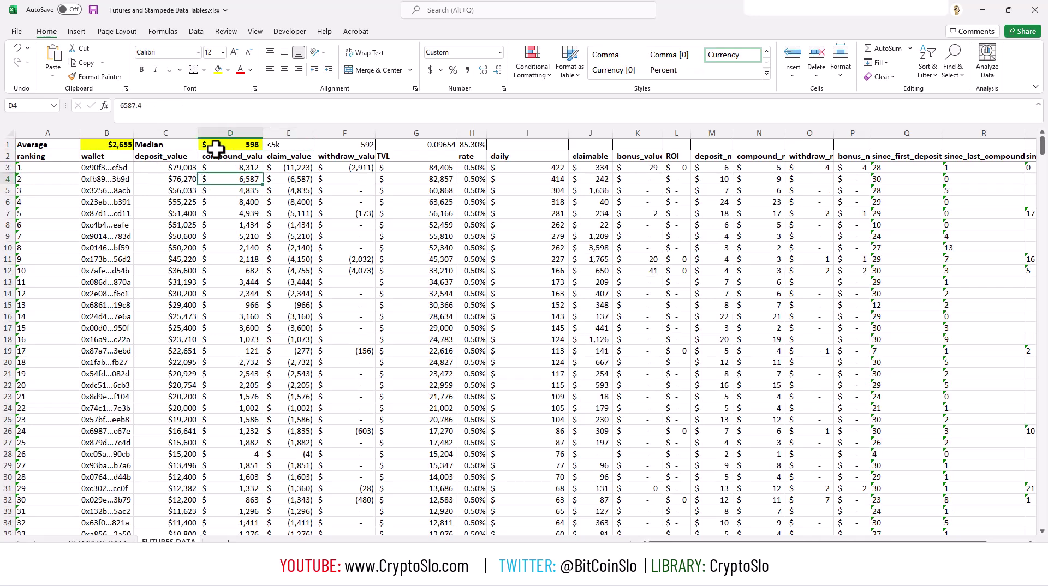
pyautogui.click(123, 145)
pyautogui.click(68, 146)
pyautogui.click(160, 144)
pyautogui.click(228, 144)
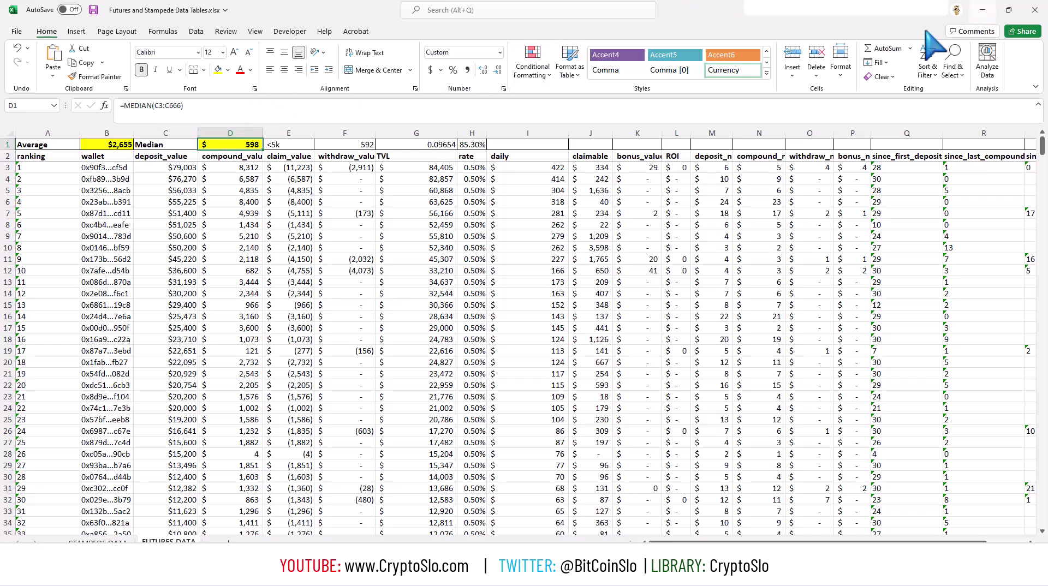
pyautogui.hotkey('alt', 'Tab')
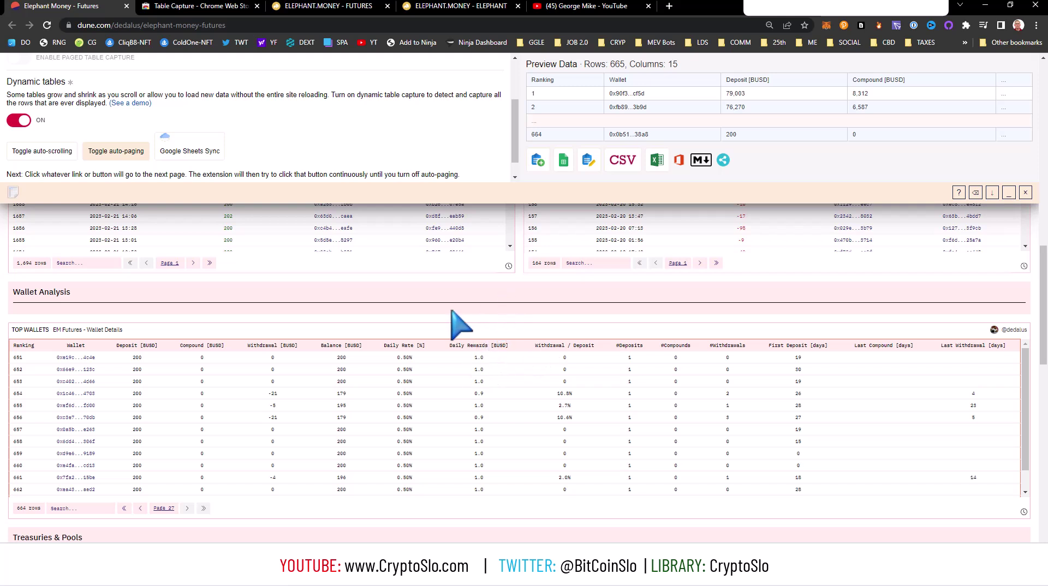
# - Open the tutorial channel's Videos list, browse the Table Capture uploads, and dismiss the MetaMask popup
pyautogui.click(573, 6)
pyautogui.scroll(-2, 507, 426)
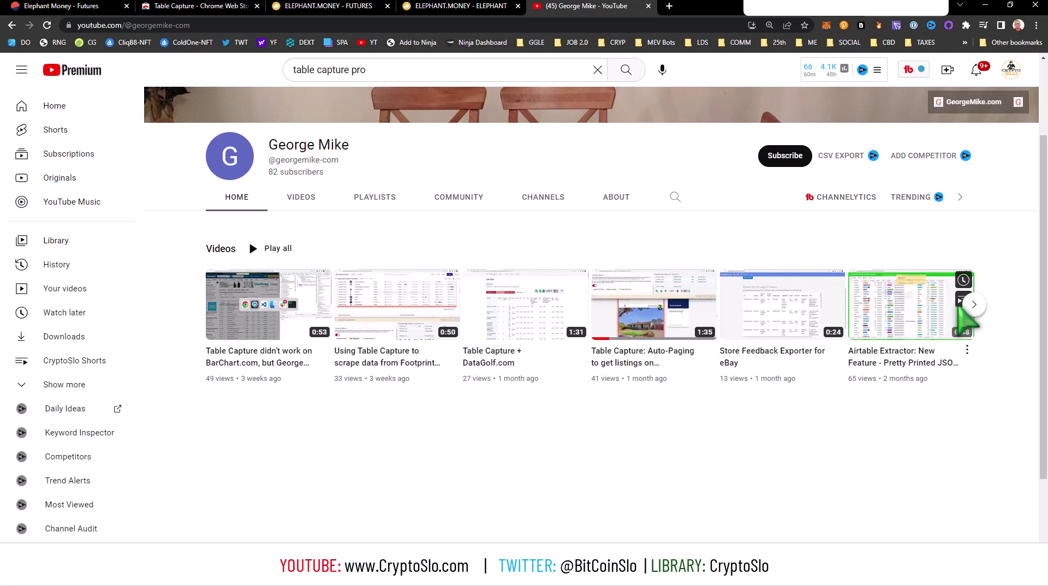
pyautogui.click(974, 304)
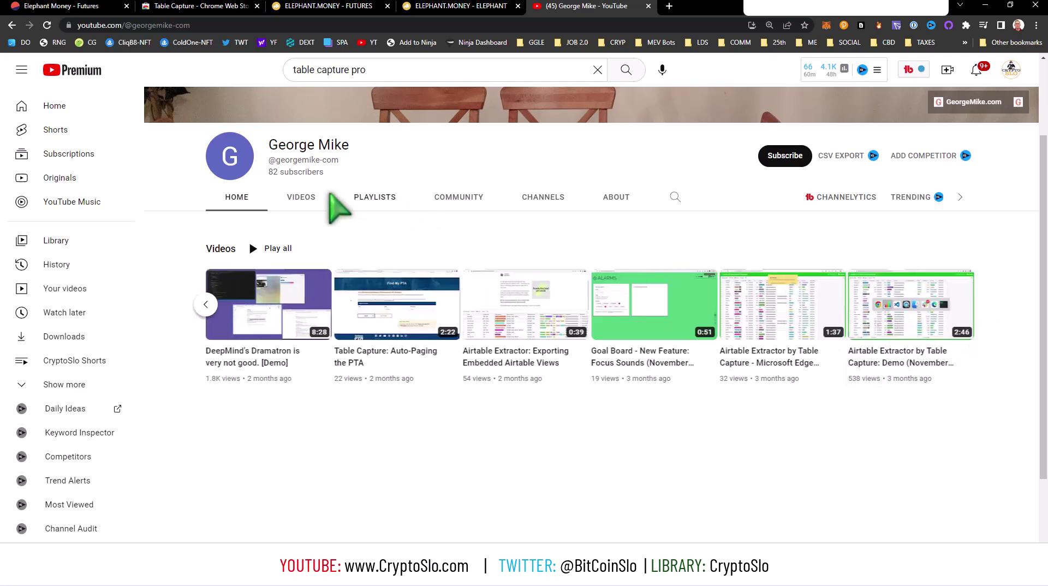
pyautogui.click(320, 196)
pyautogui.scroll(-4, 453, 352)
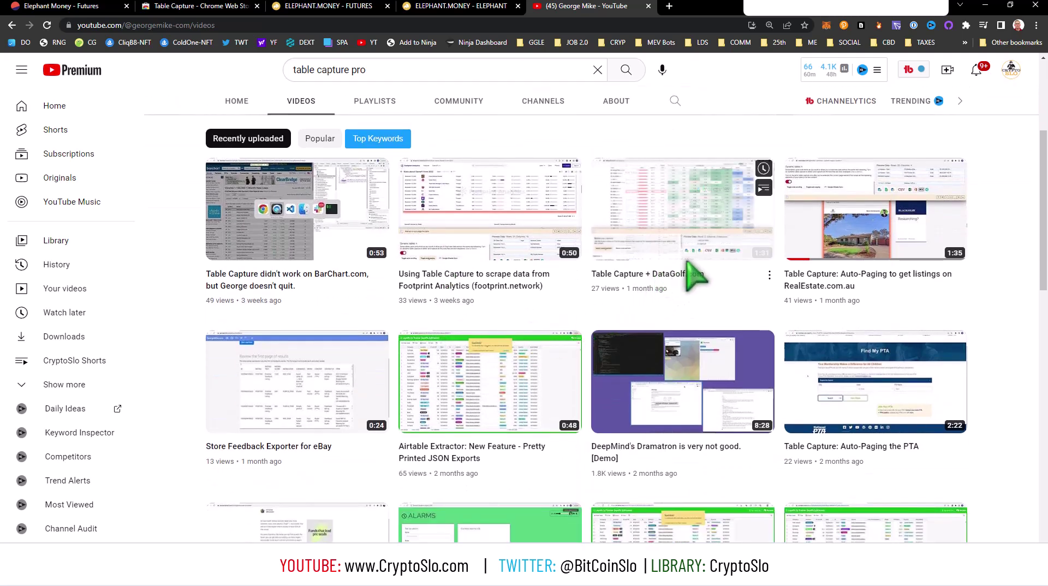
pyautogui.scroll(-2, 527, 352)
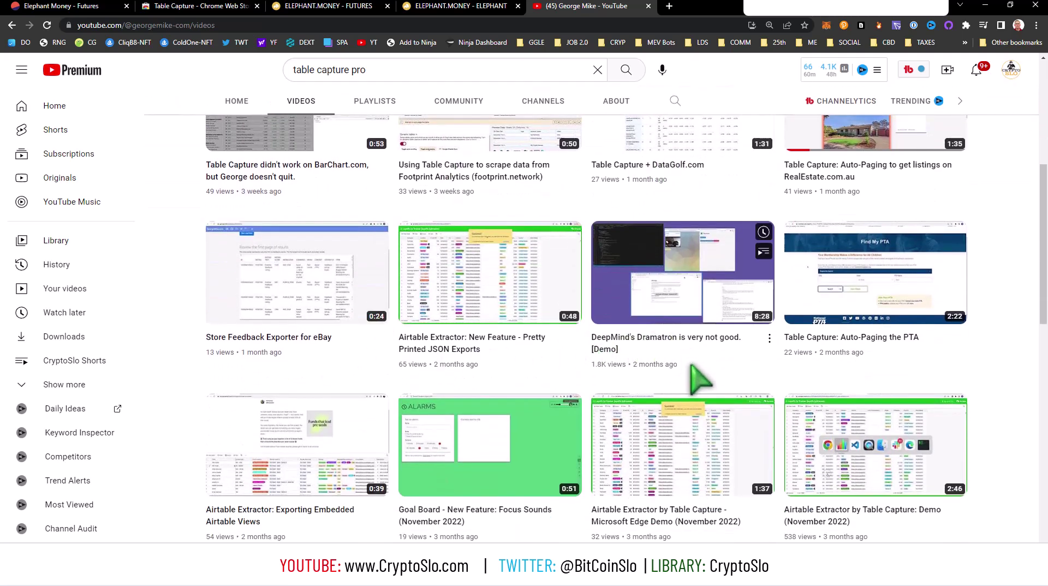
pyautogui.scroll(-4, 807, 374)
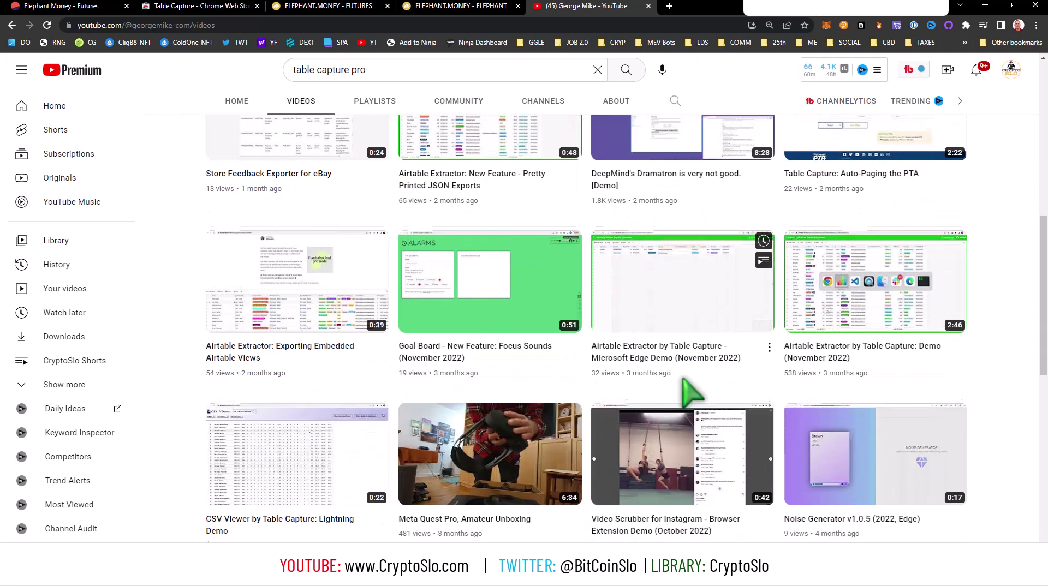
pyautogui.scroll(6, 344, 393)
pyautogui.scroll(4, 317, 341)
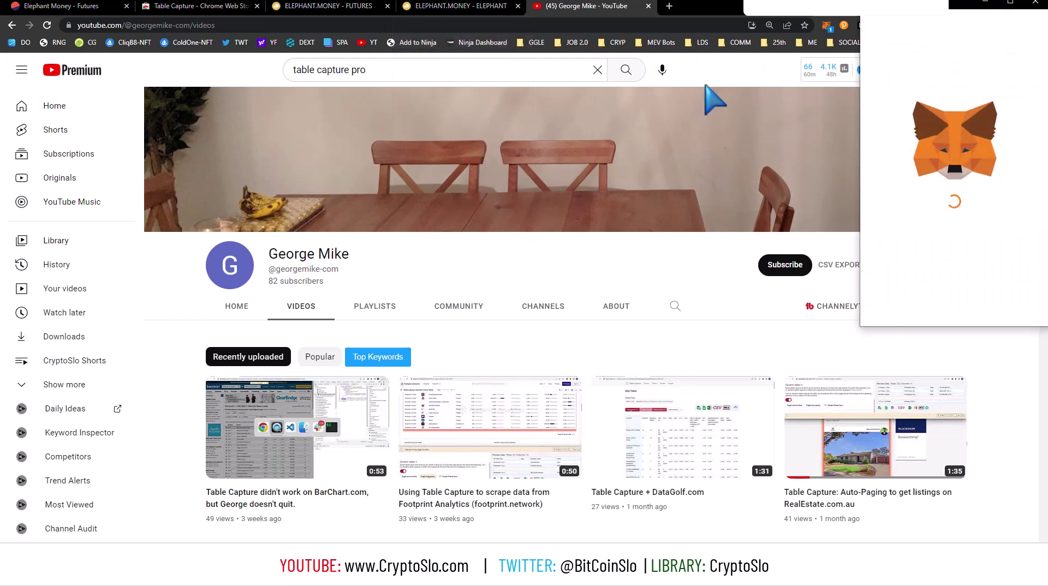
pyautogui.click(1036, 4)
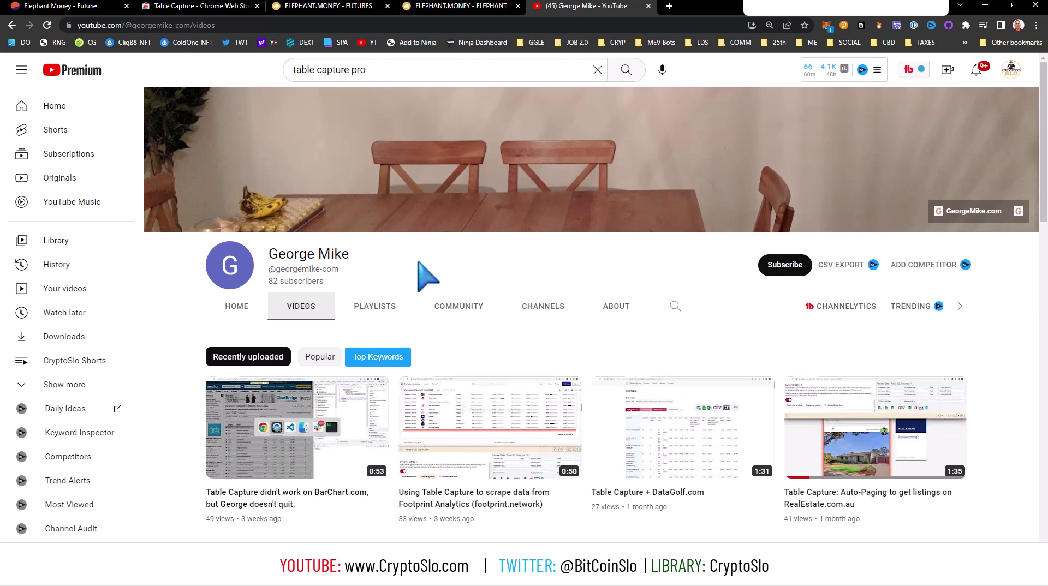
# - Switch back to the ELEPHANT.MONEY - FUTURES tab showing its welcome and overview panel
pyautogui.click(336, 11)
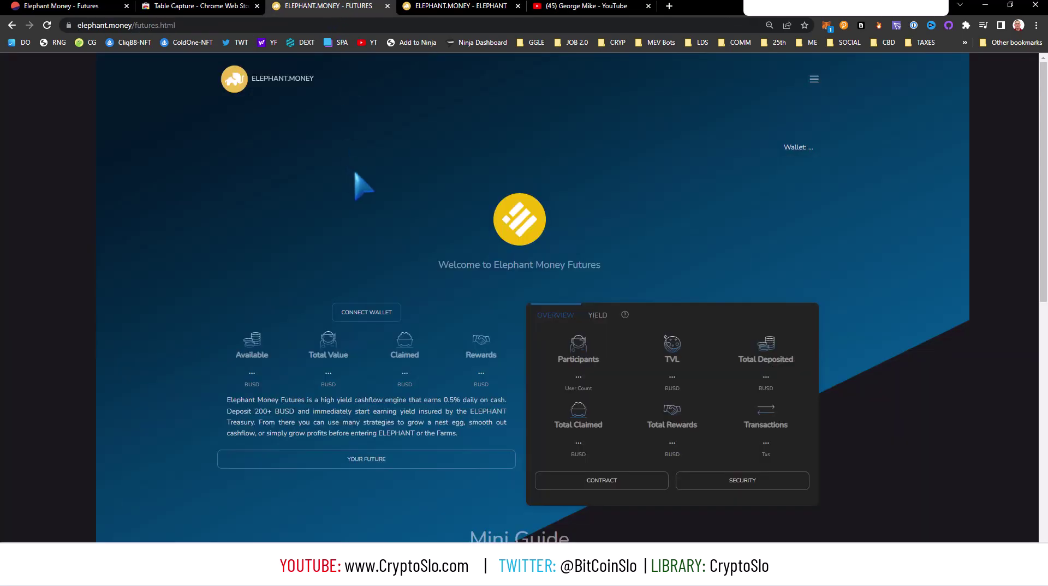